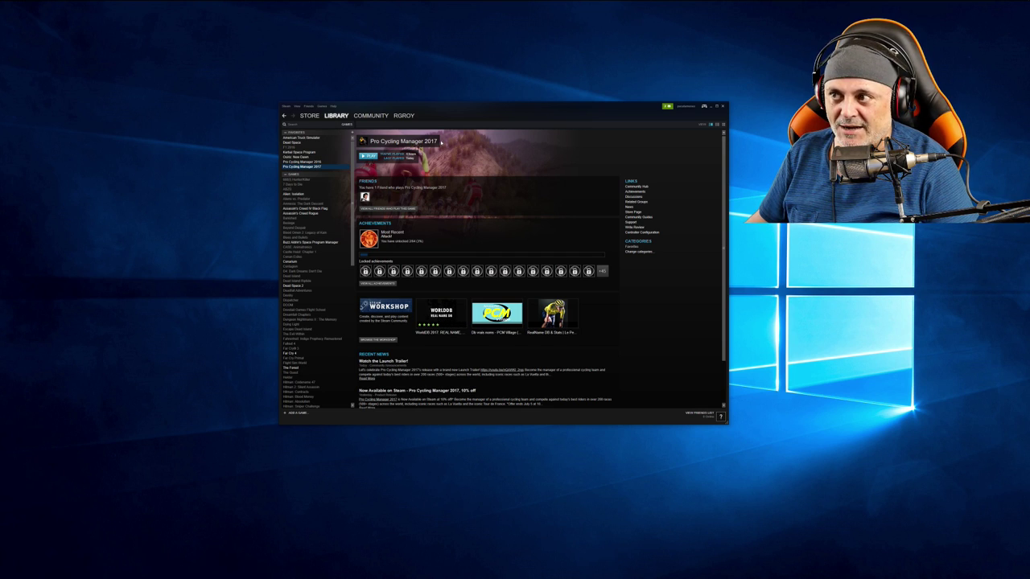
Step: Review the Workshop page of the WorldDB 2017: REAL NAME, STAT & SHIRT DB! mod, including its description and comments
click(442, 314)
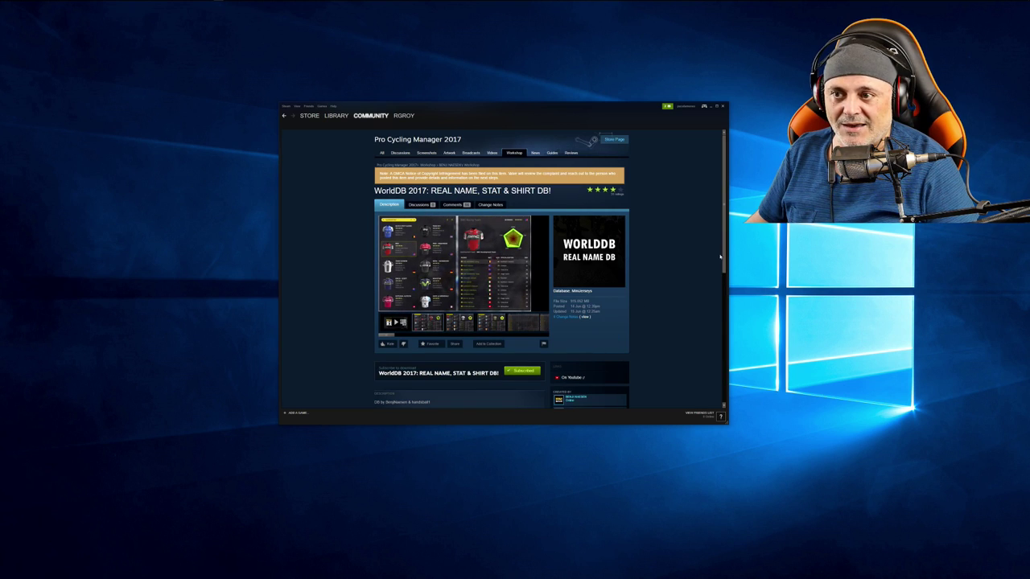
drag(724, 262, 723, 306)
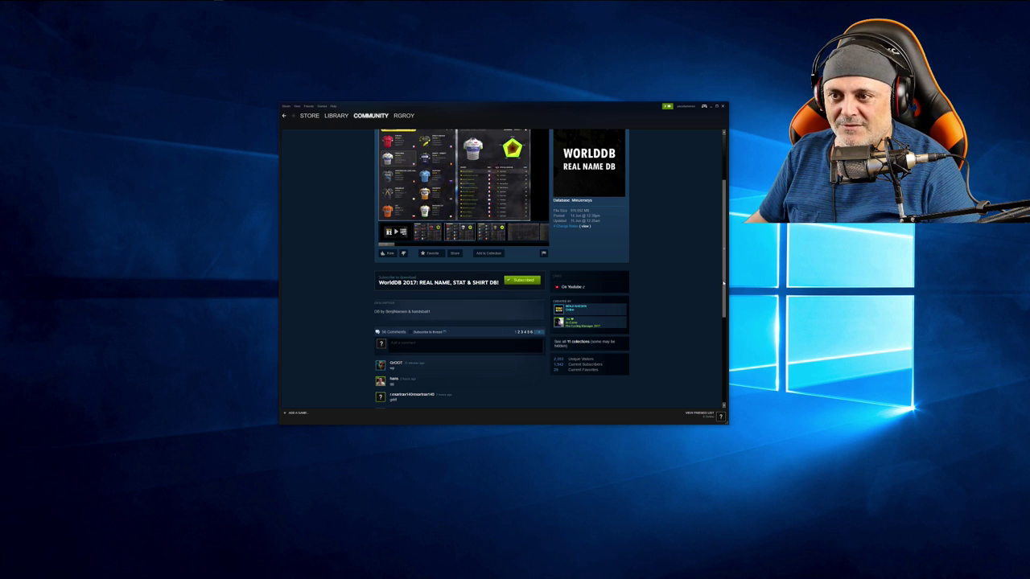
scroll(723, 283, down, 1)
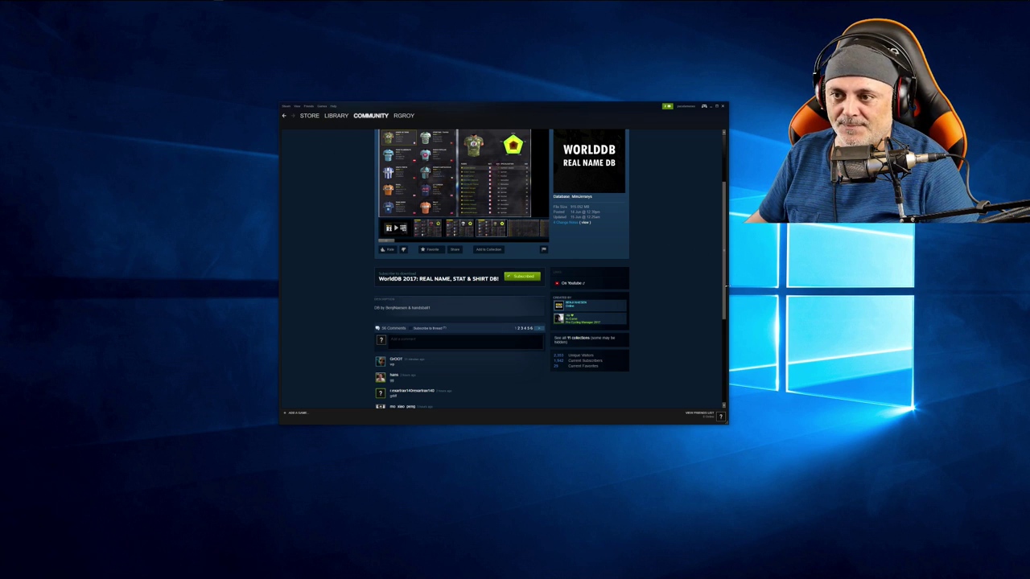
scroll(720, 188, up, 3)
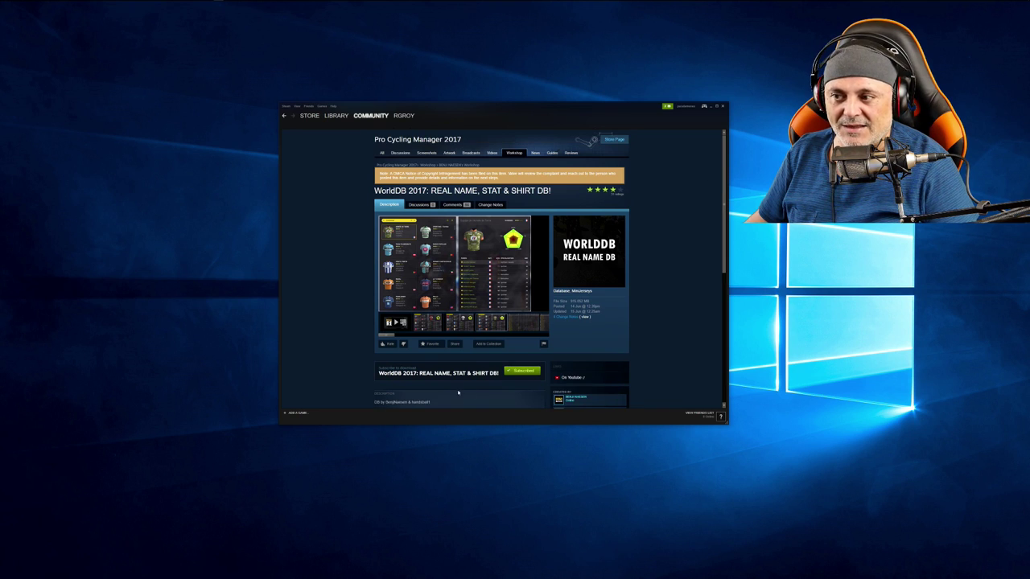
Step: Check the available game languages in the properties of Pro Cycling Manager 2017 from the library
click(337, 115)
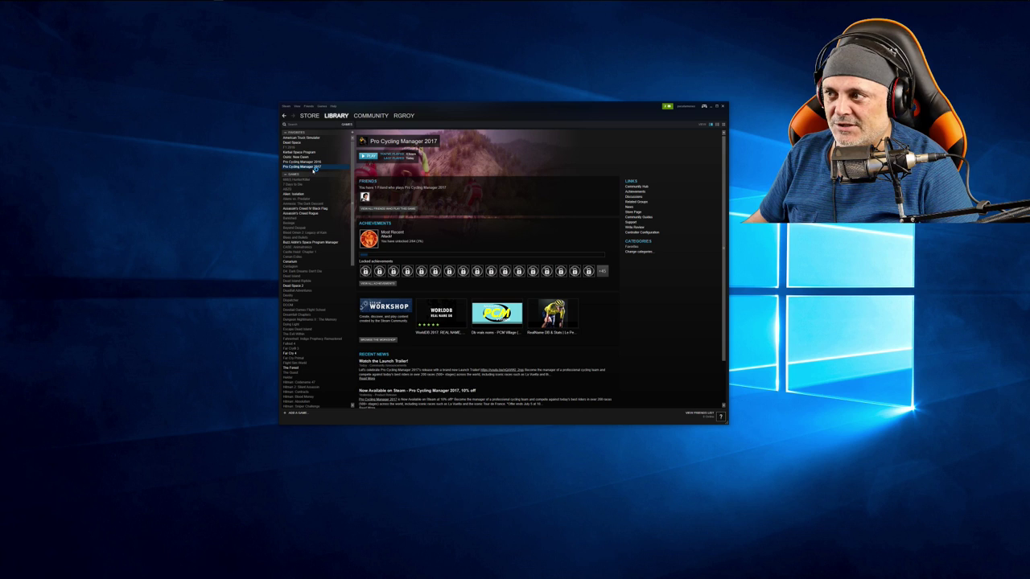
right_click(311, 166)
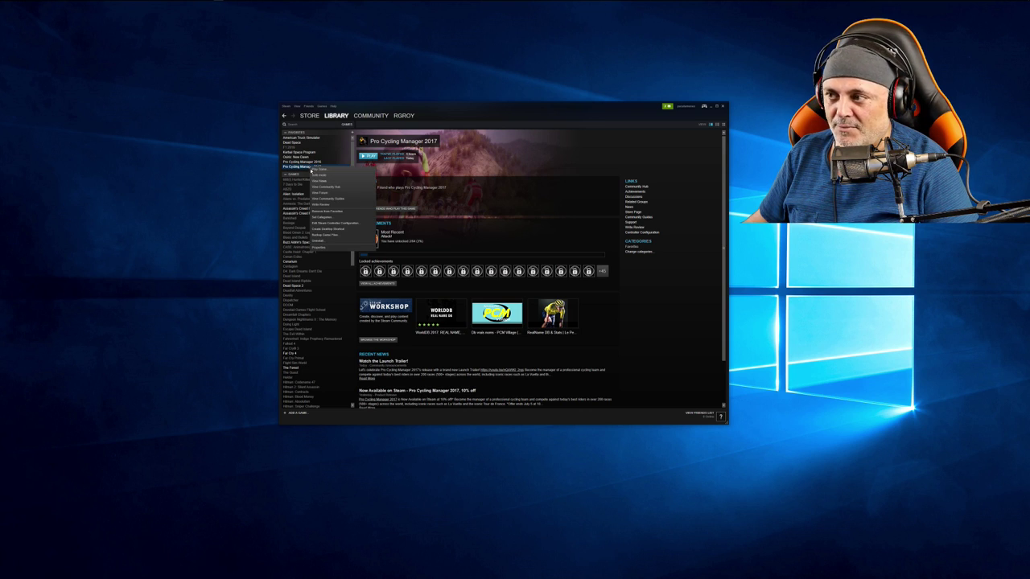
click(334, 246)
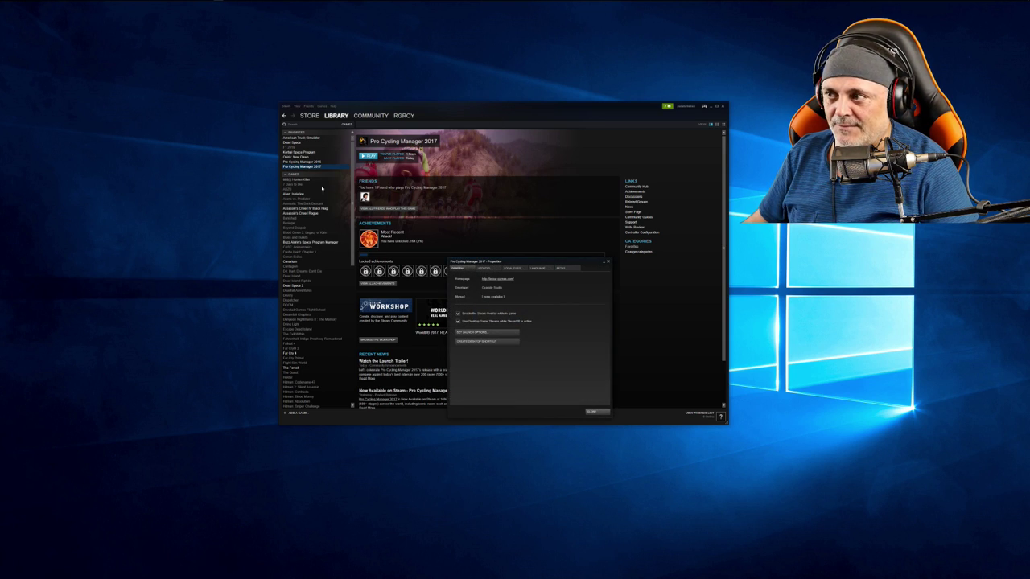
click(539, 268)
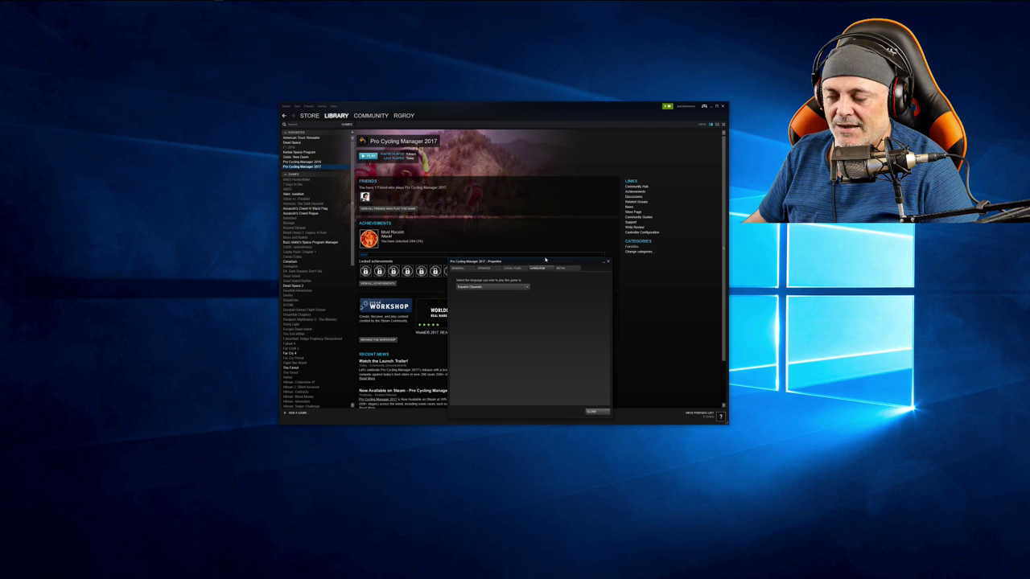
click(517, 287)
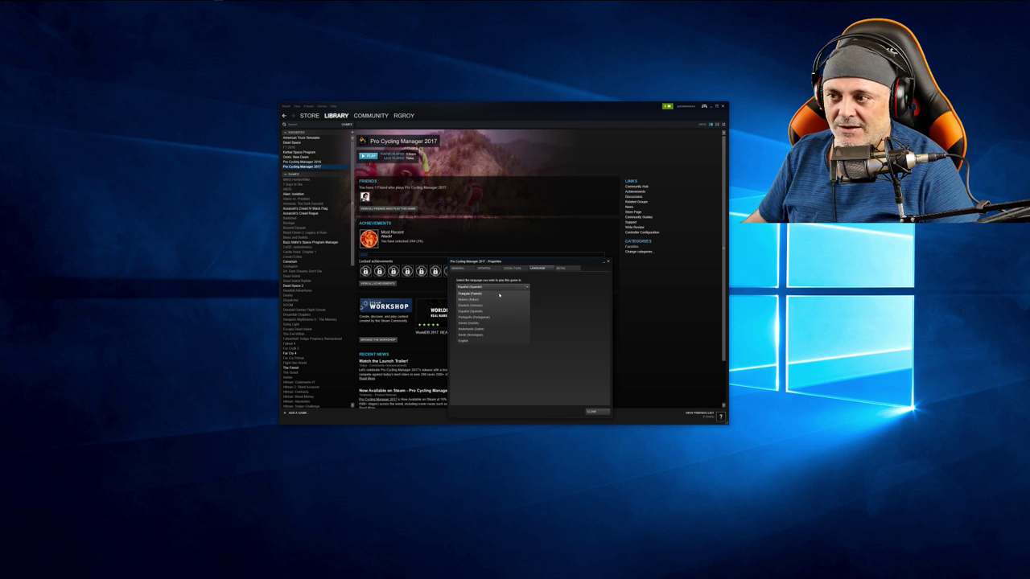
click(580, 298)
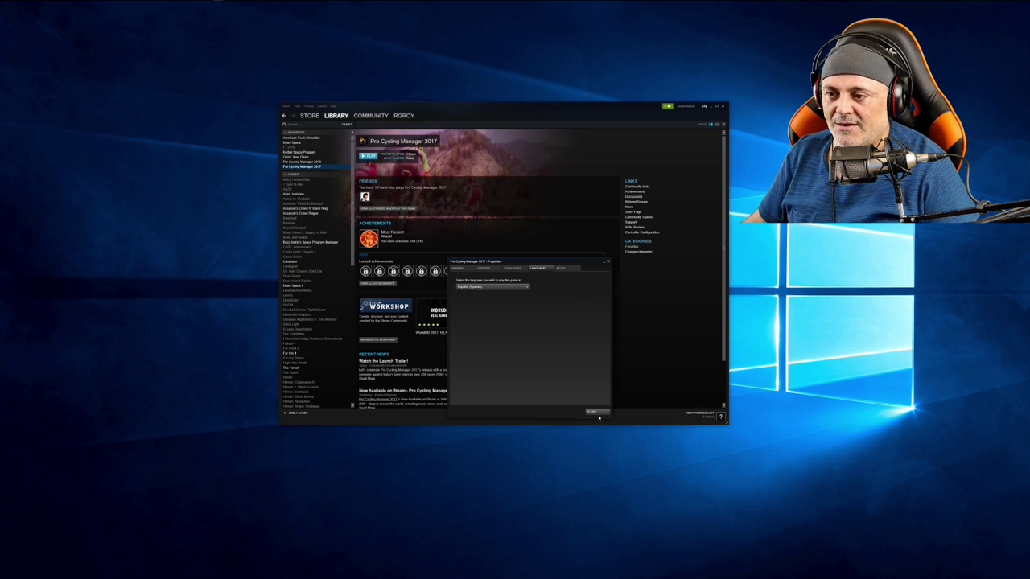
Step: Browse the game's local files to the Sound\Comment folder, then close the folder and the game properties
click(512, 267)
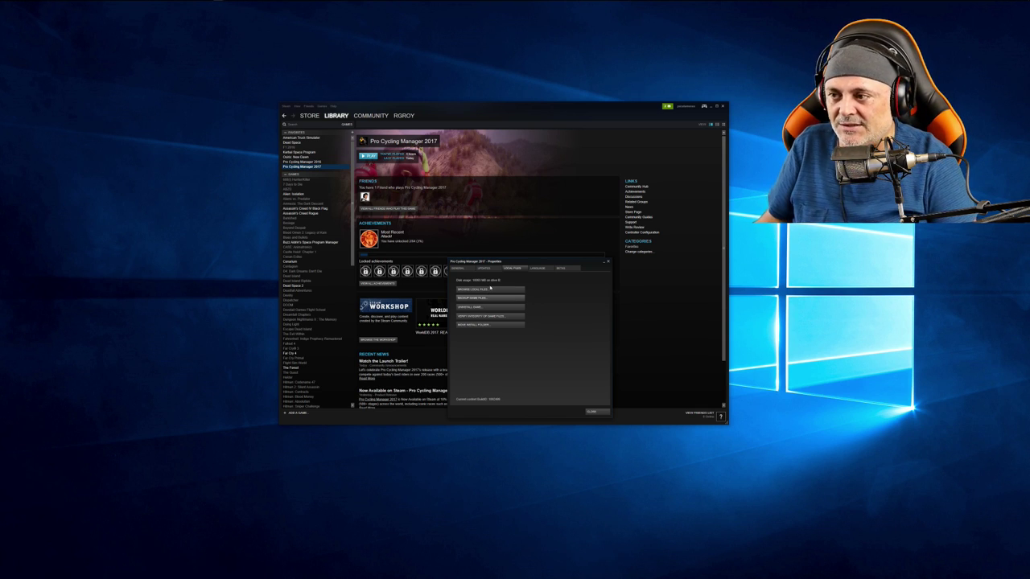
click(493, 291)
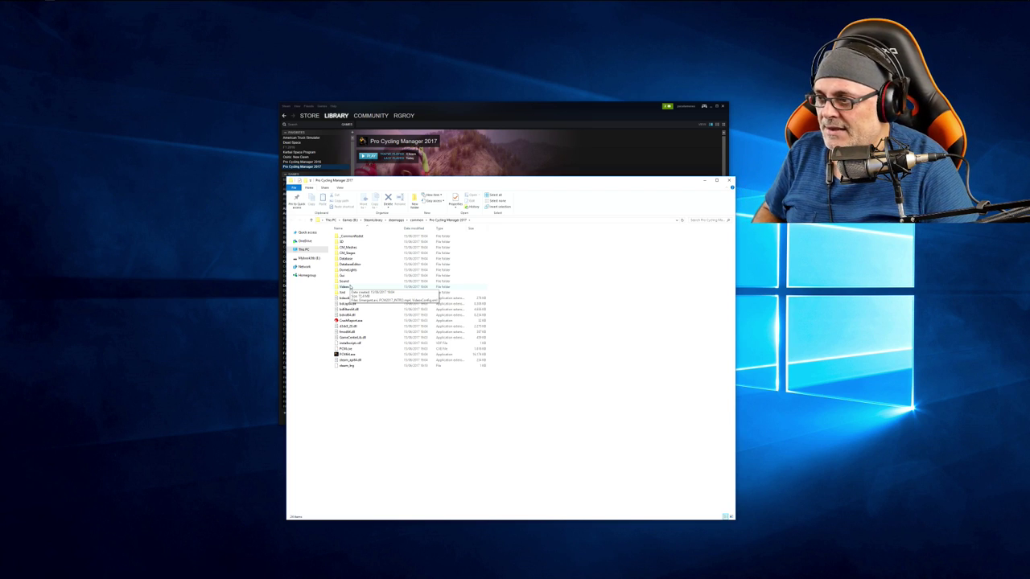
double_click(345, 281)
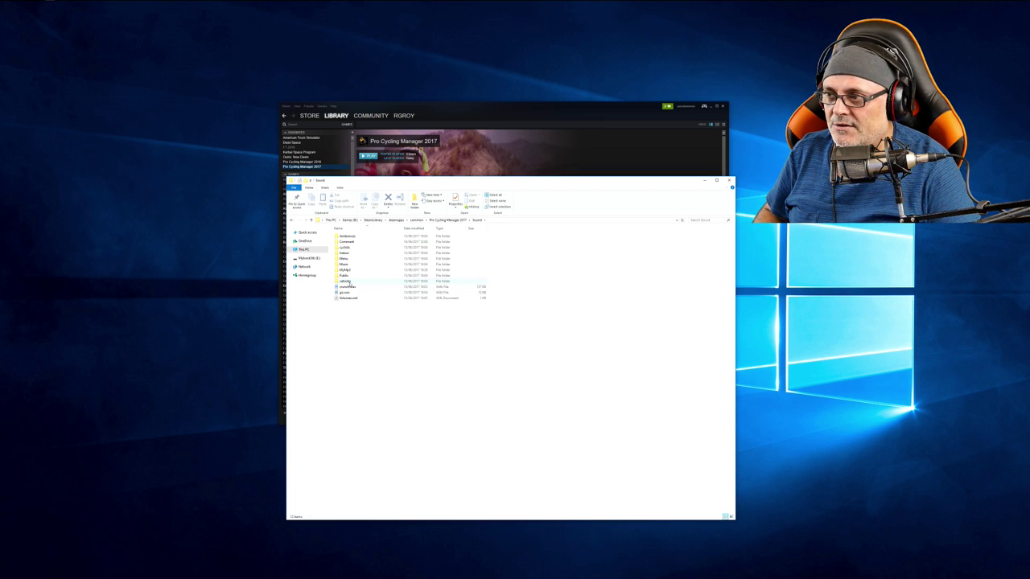
double_click(355, 243)
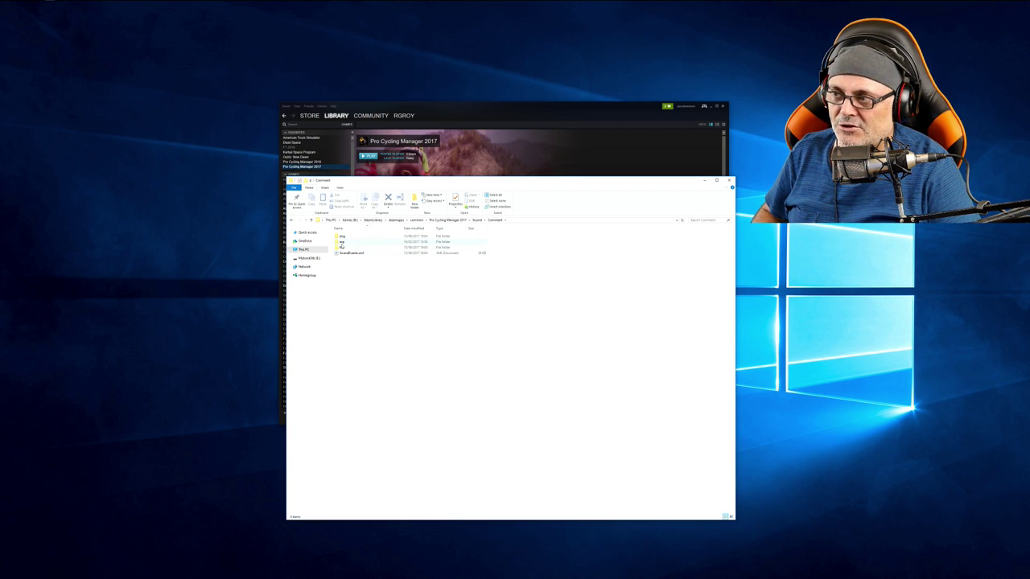
mouse_move(341, 243)
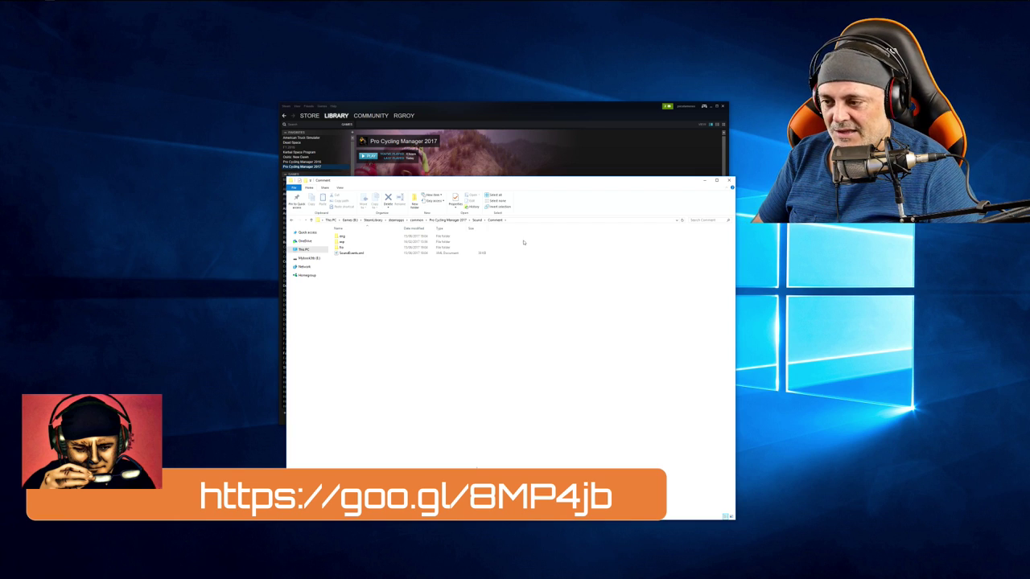
click(730, 181)
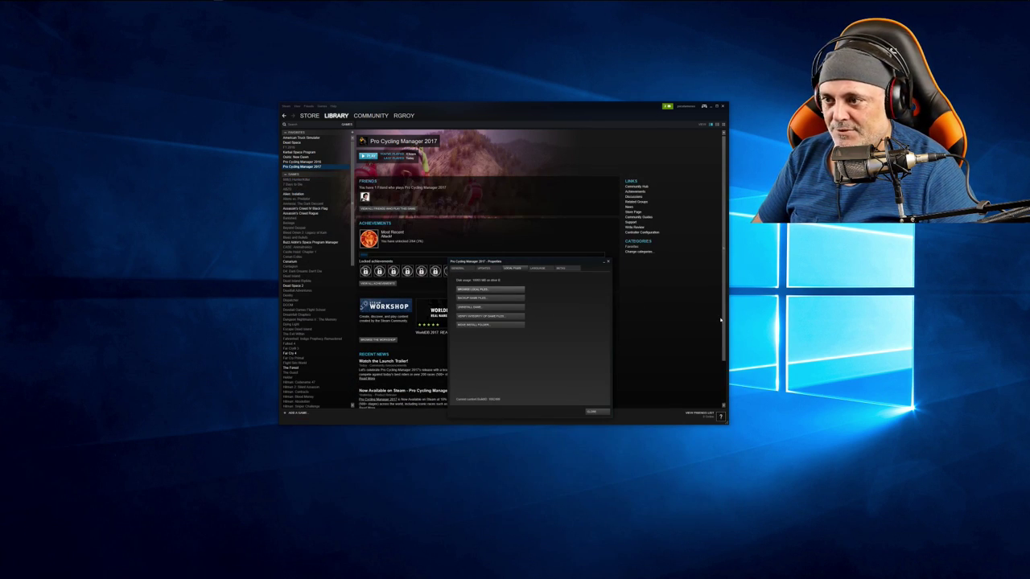
click(607, 261)
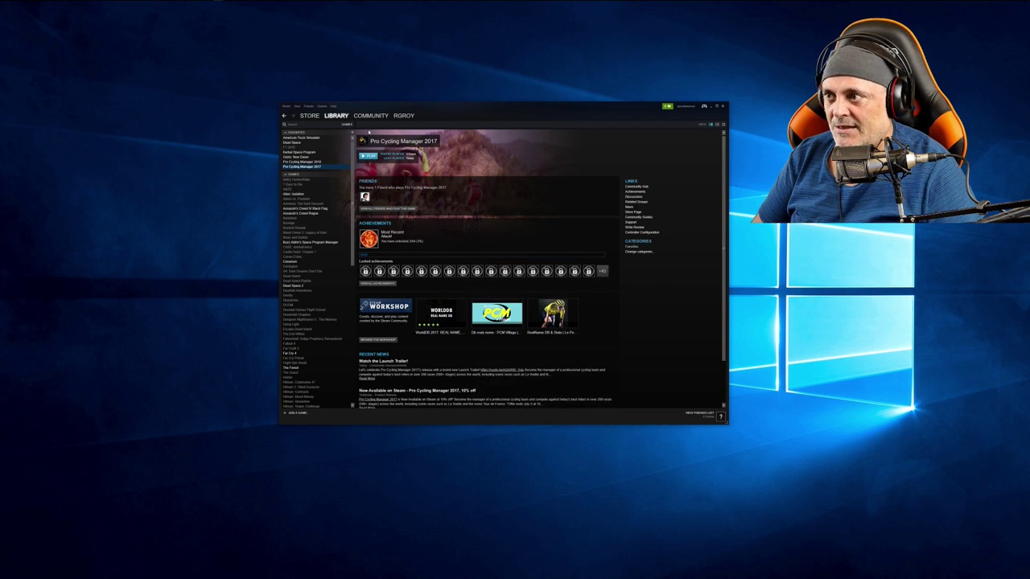
Step: Launch Pro Cycling Manager 2017 in its normal play mode and move the game window toward the middle of the desktop
click(369, 156)
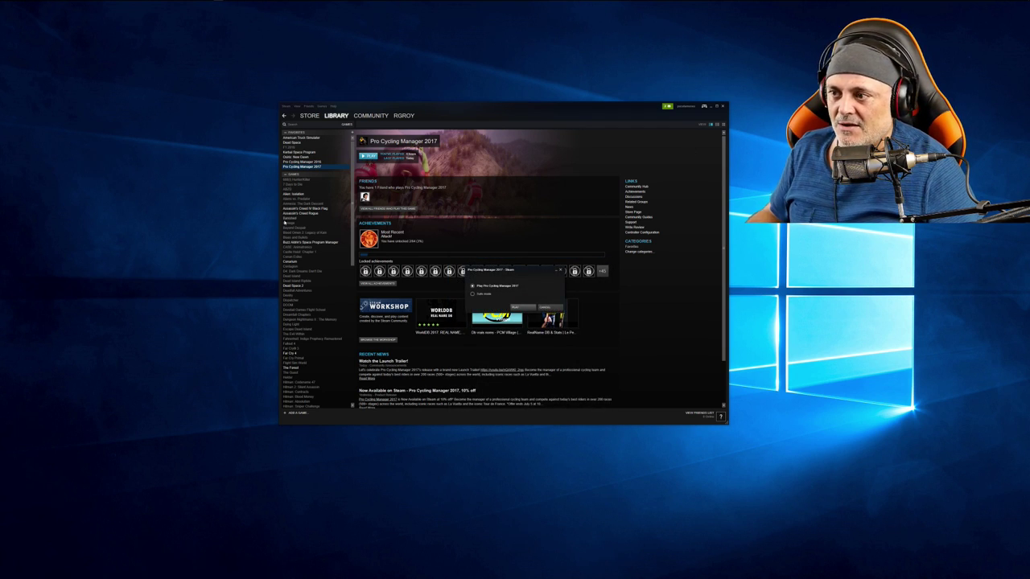
click(515, 307)
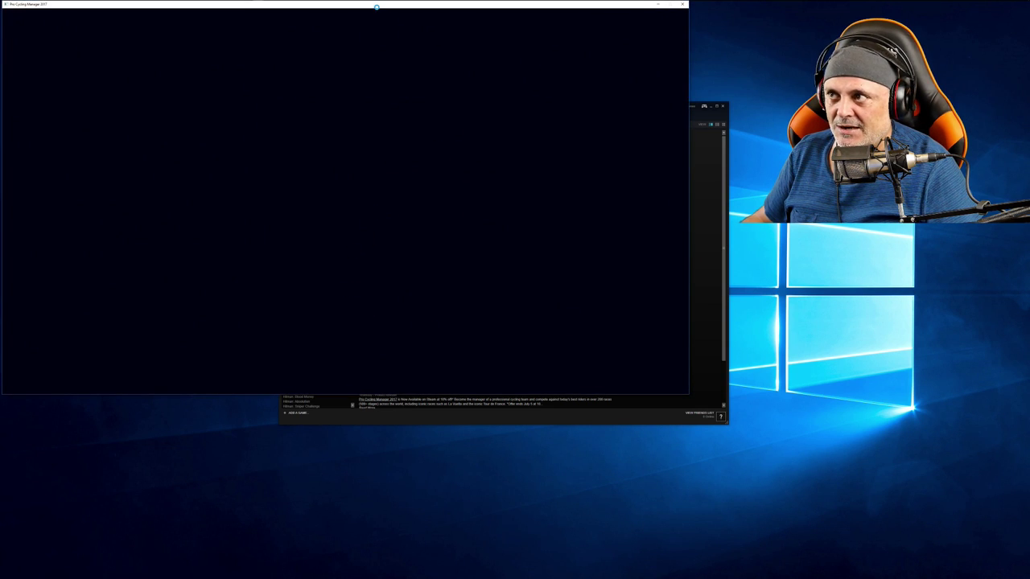
drag(376, 7, 469, 99)
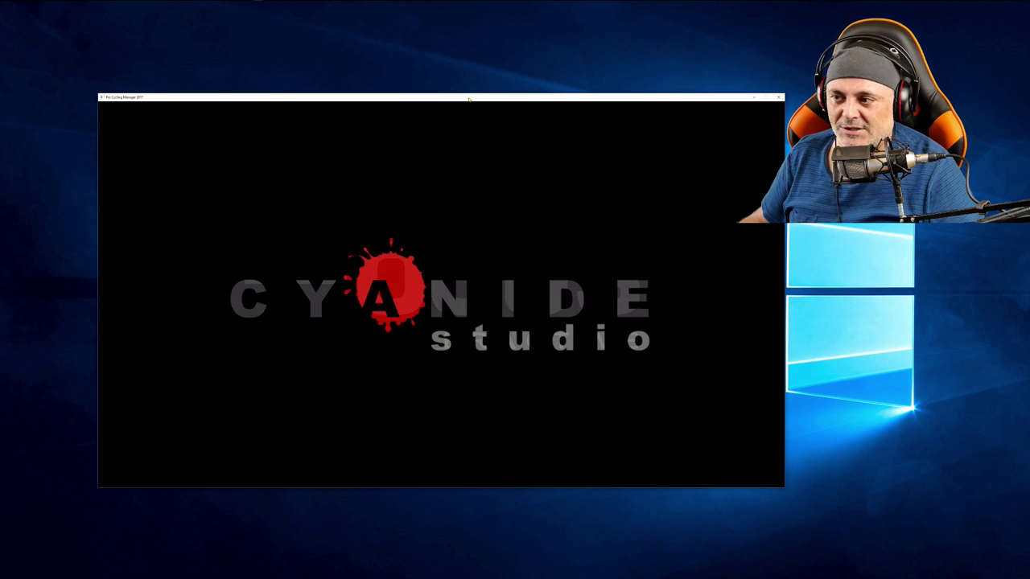
drag(469, 99, 472, 96)
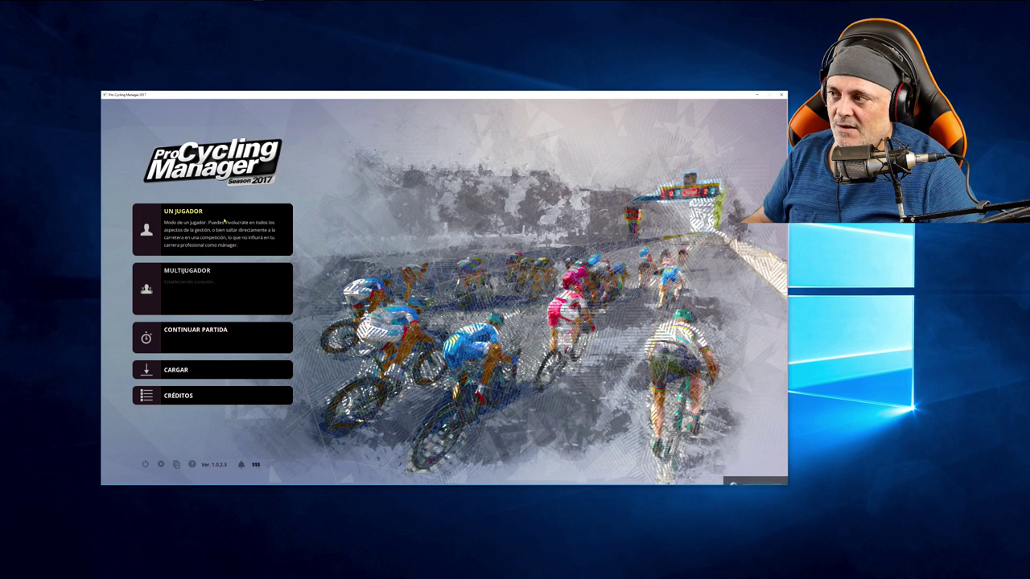
Step: Review the general and display device options, including the available resolutions, and close the options without saving
click(161, 464)
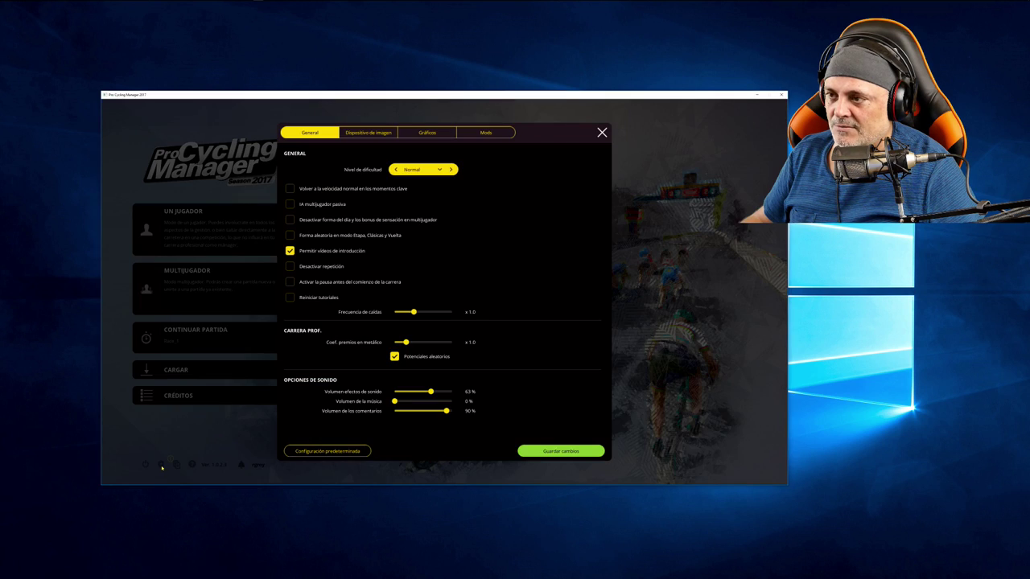
click(363, 135)
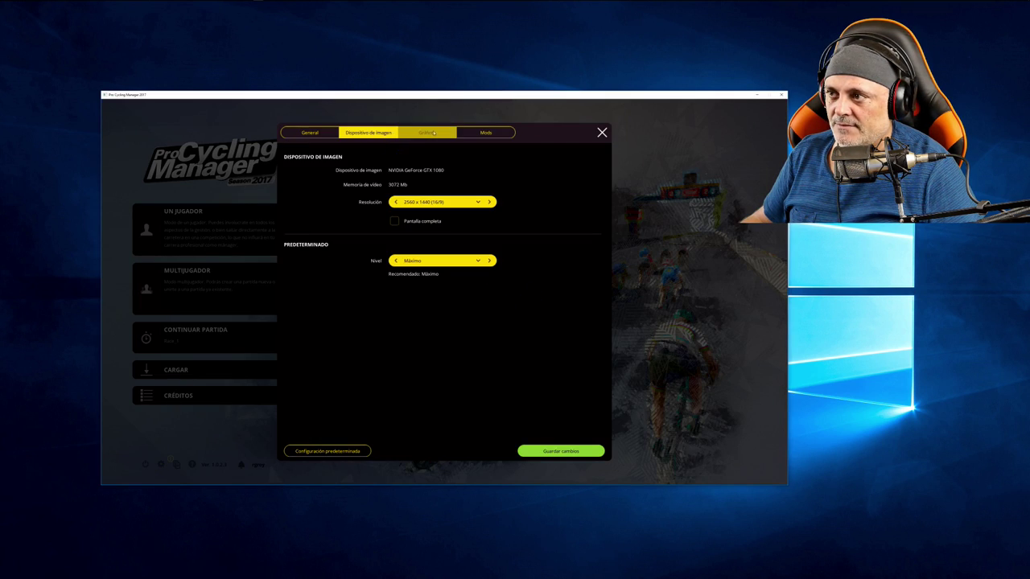
click(401, 135)
click(392, 134)
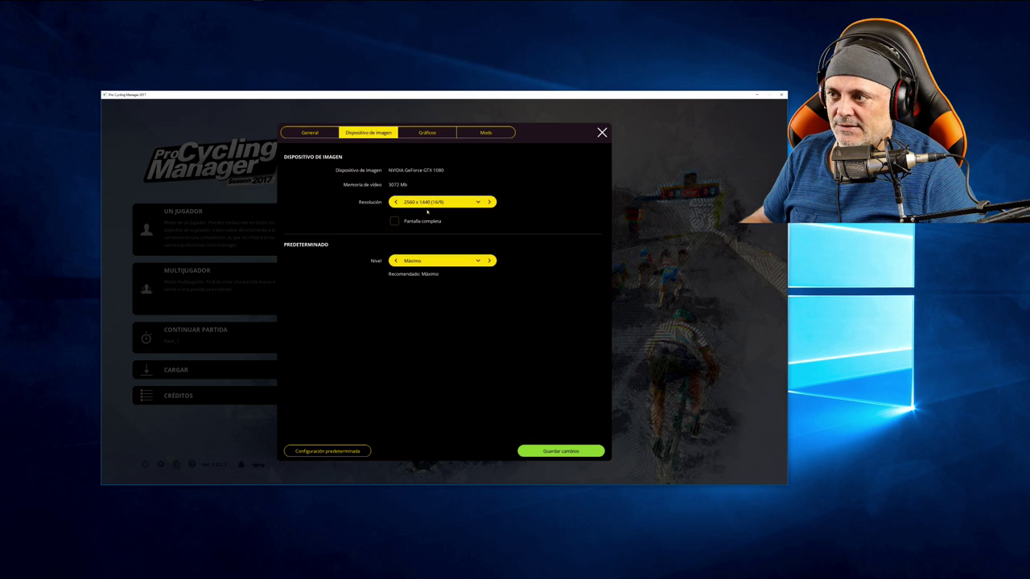
click(480, 203)
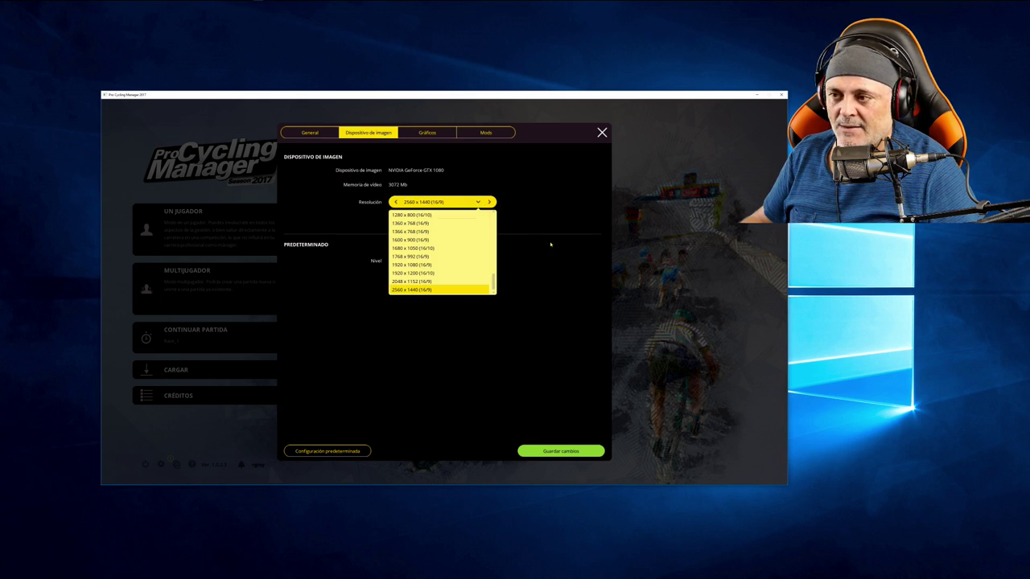
click(602, 131)
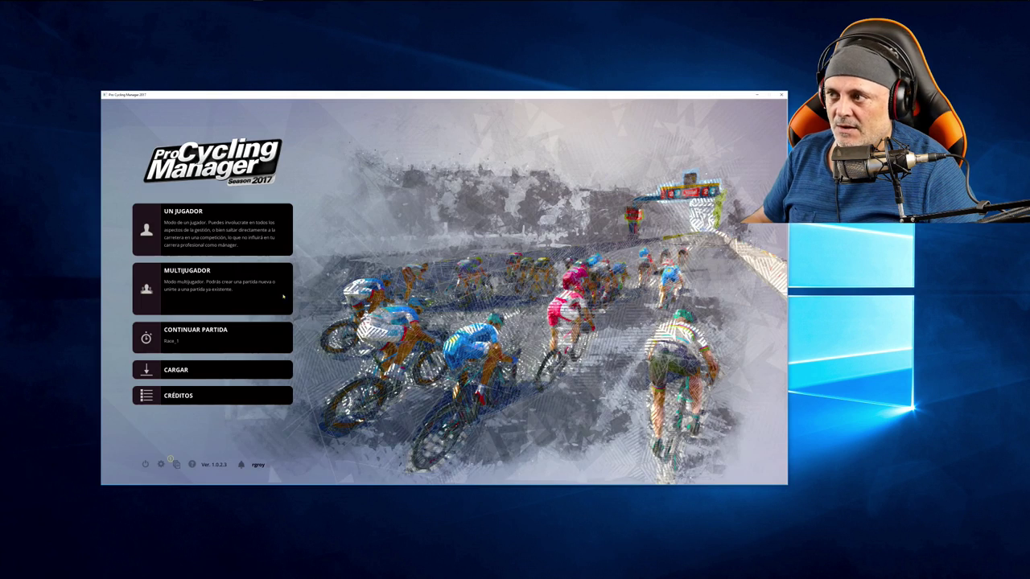
Step: Create a single-player Carrera de un día game using the WorldDB 2017 data pack and accept the custom database
click(193, 229)
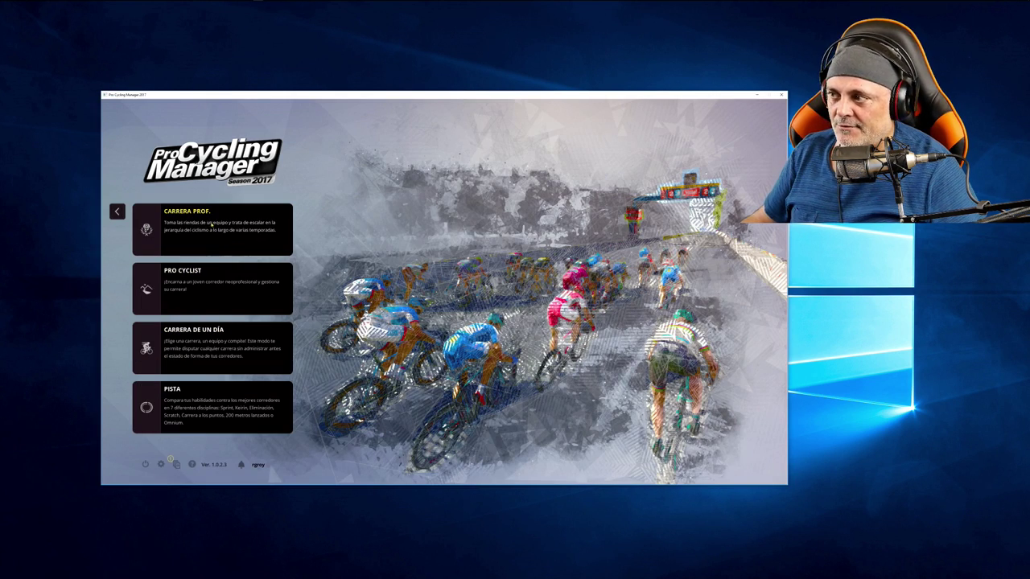
click(232, 338)
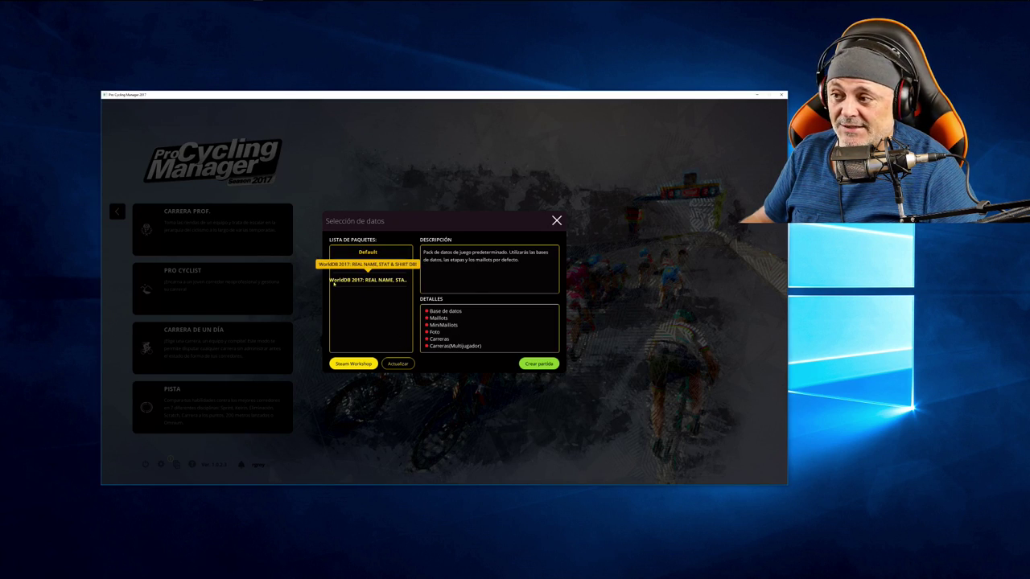
click(380, 284)
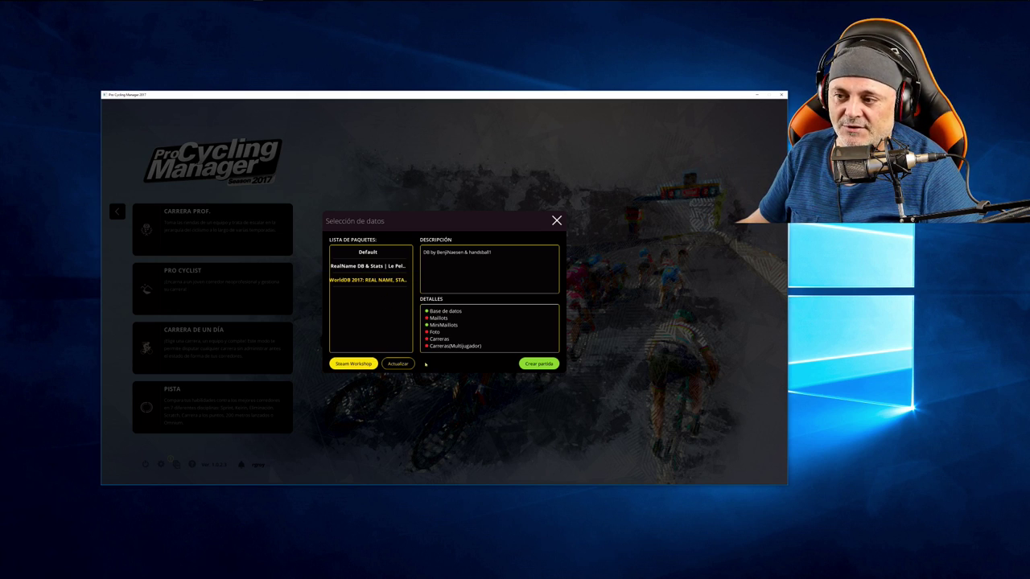
click(544, 364)
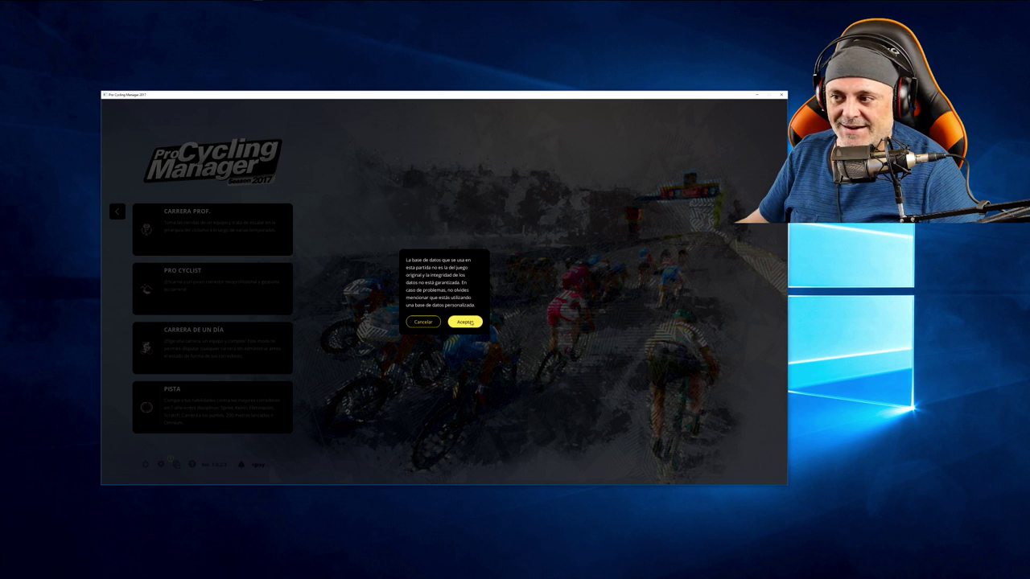
click(470, 322)
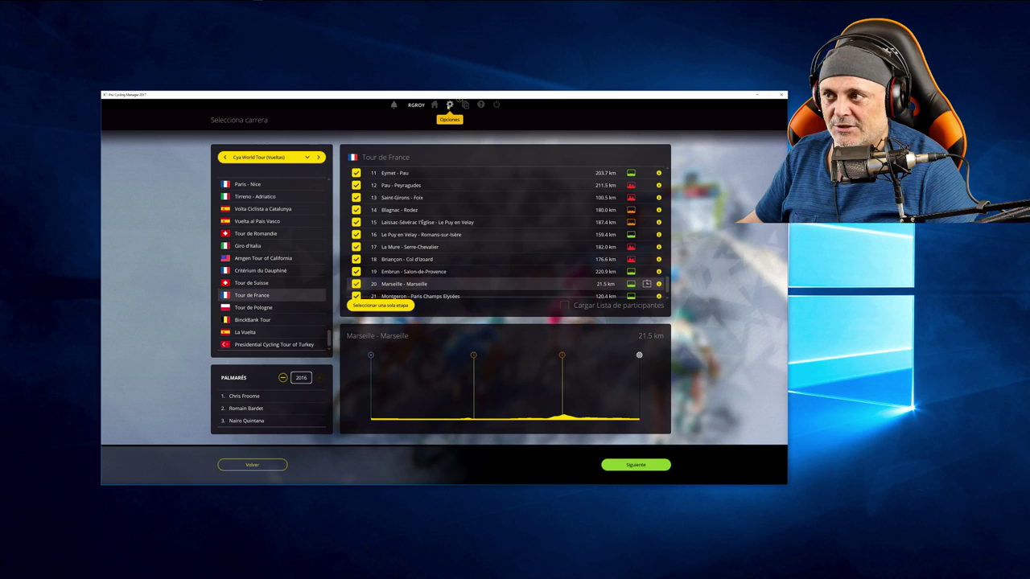
Step: Open the participant list editor from the mod options and check its selectable races, keeping Tour de France selected
click(450, 104)
click(483, 132)
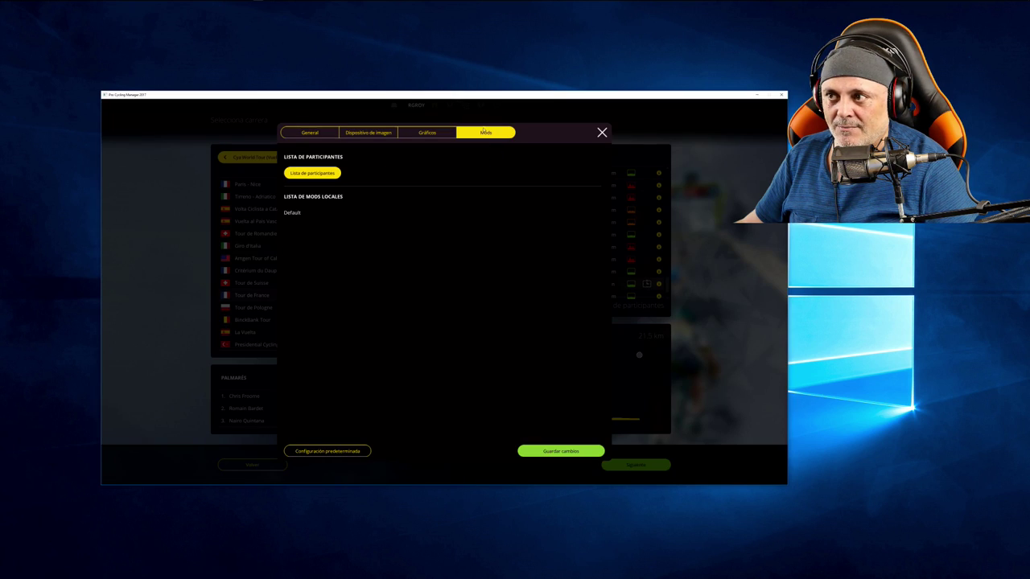
click(316, 172)
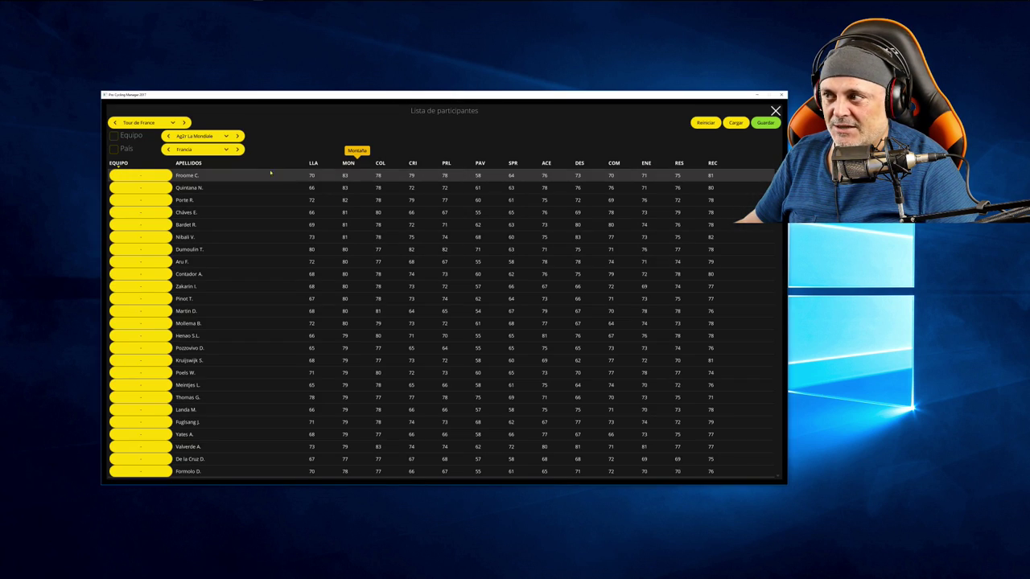
click(147, 124)
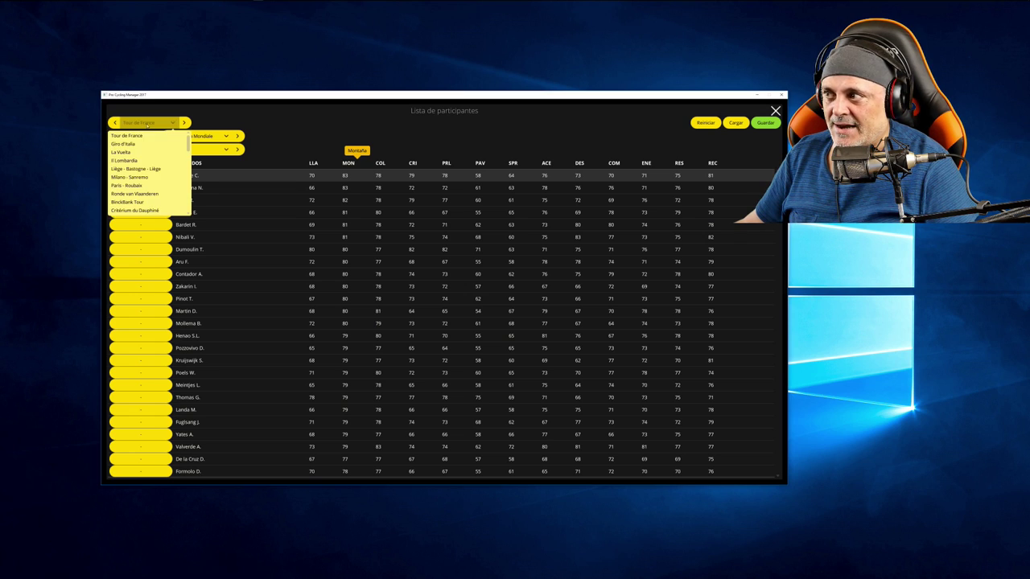
click(147, 124)
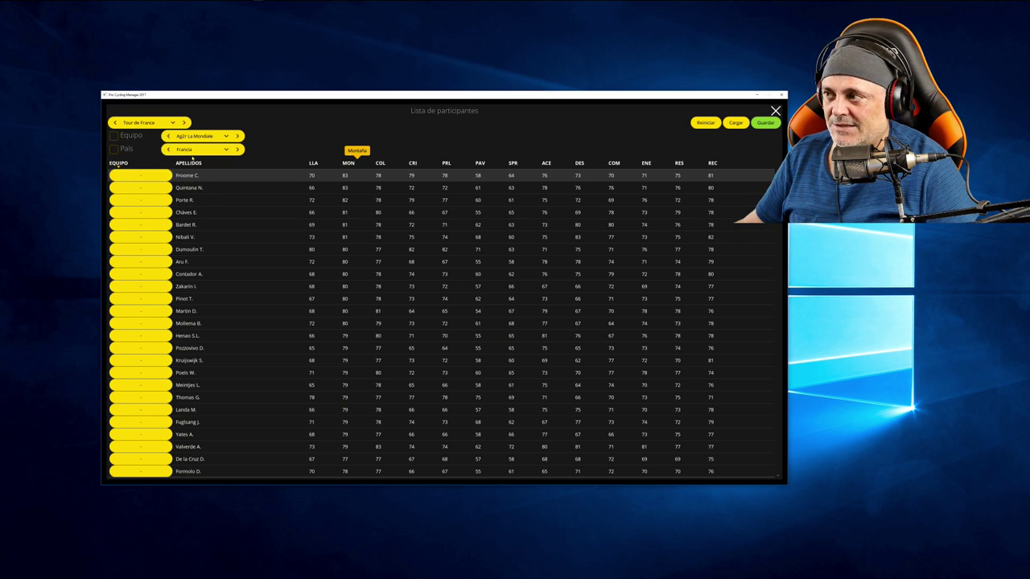
Step: Assign Froome, Quintana, Dumoulin, Zakarin, Mollema, Poels, Fuglsang and Pinot to Ag2r La Mondiale in the Tour de France participant list
click(193, 138)
click(193, 139)
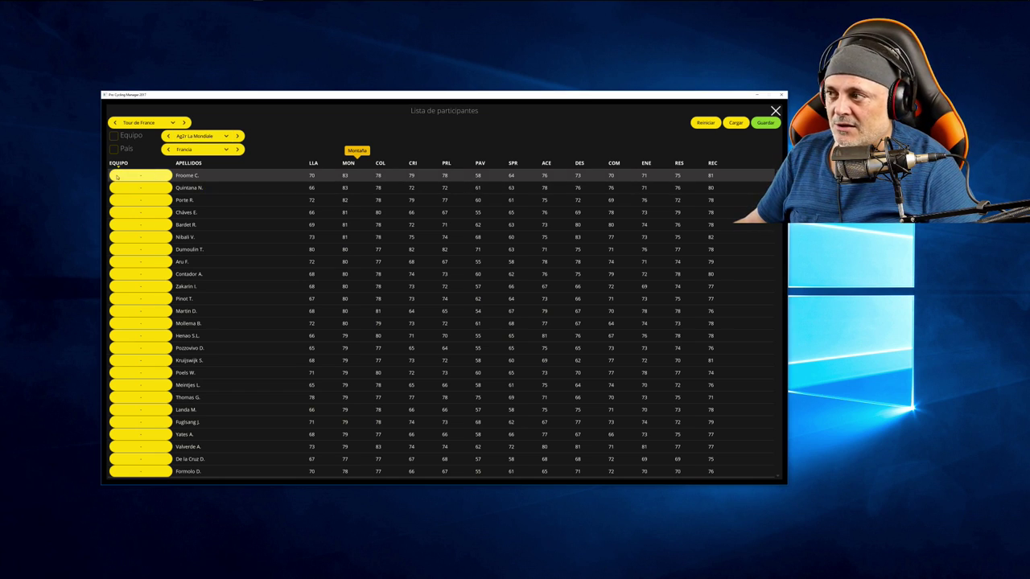
click(147, 176)
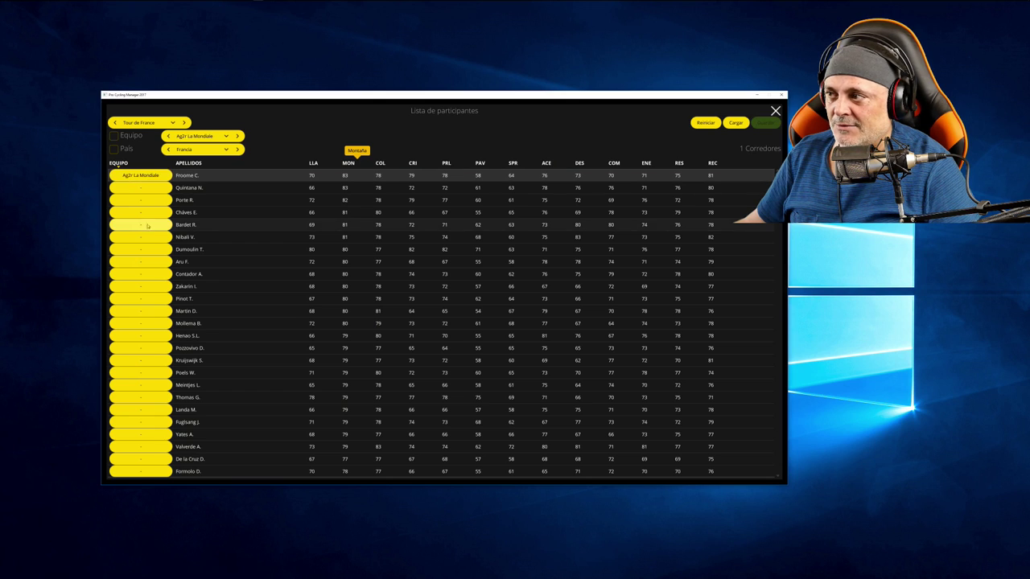
click(147, 187)
click(143, 250)
click(141, 287)
click(141, 323)
click(141, 373)
click(138, 422)
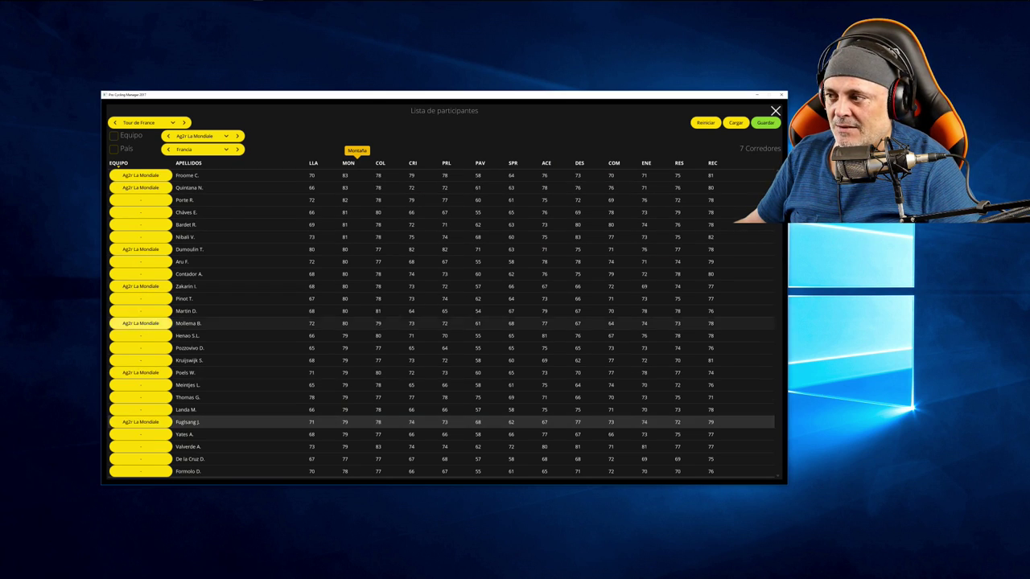
click(140, 299)
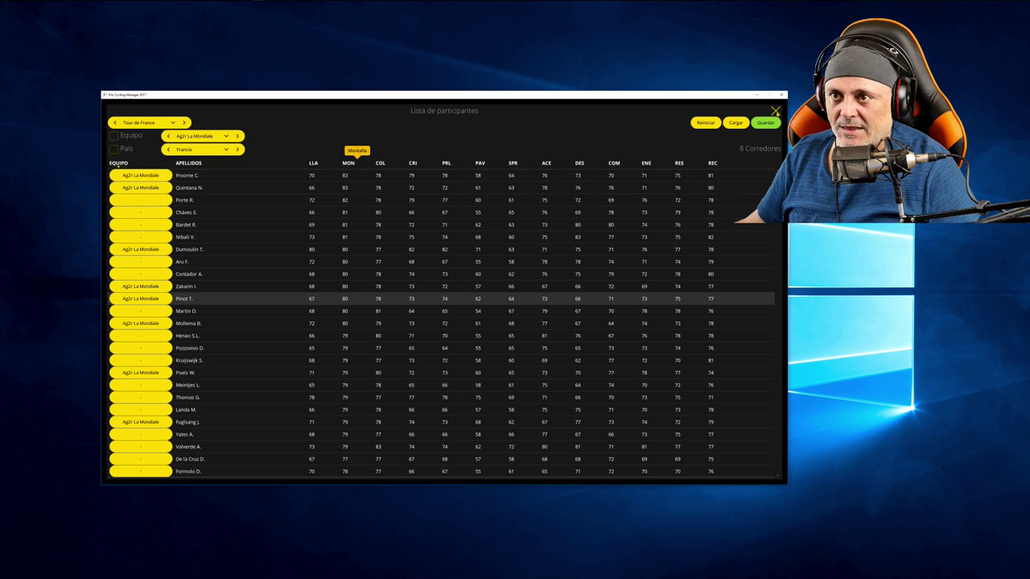
Step: Return to the race selection, enable Cargar Lista de participantes for the Tour de France and continue to the team selection
click(774, 111)
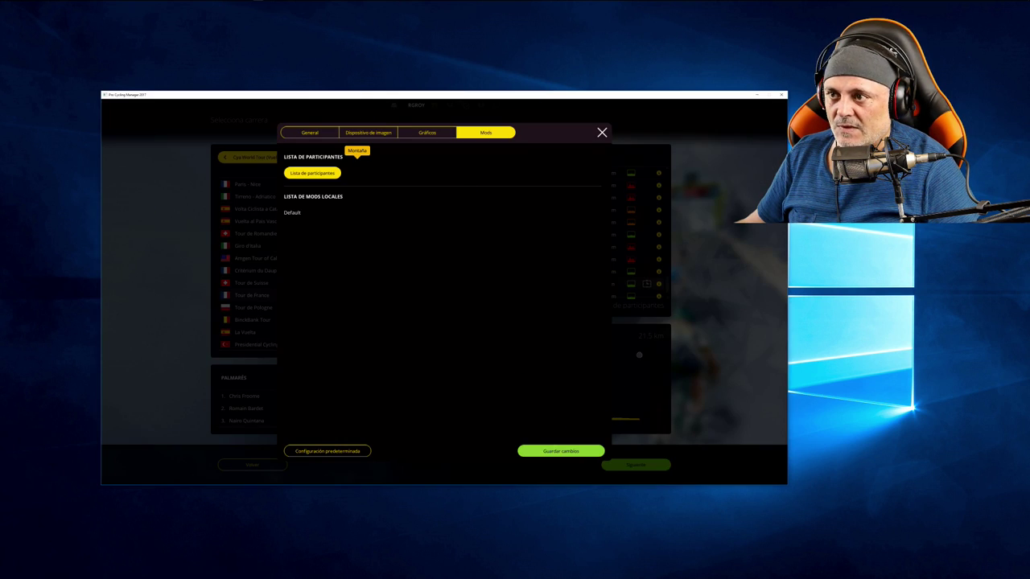
click(602, 132)
click(564, 305)
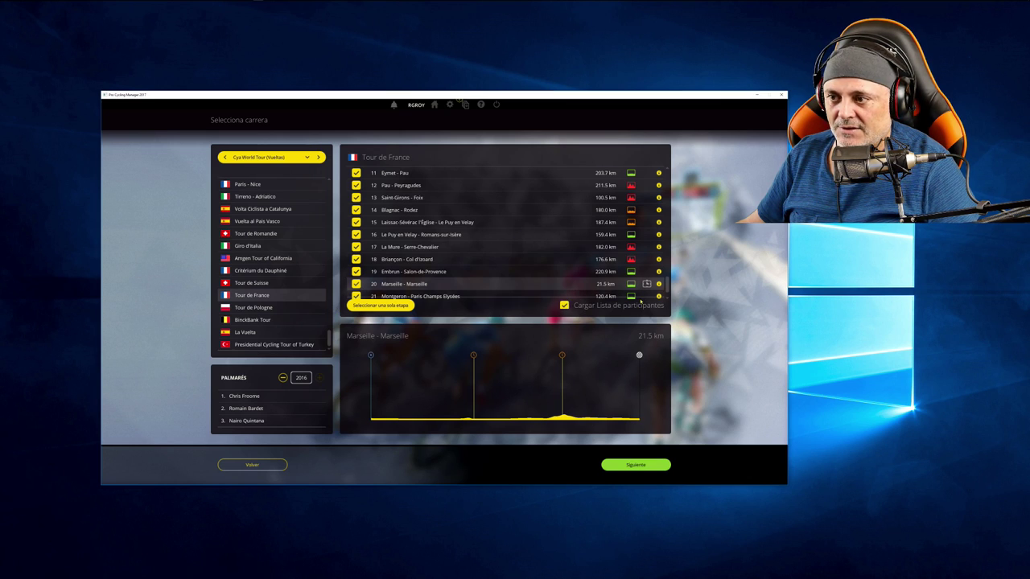
click(624, 464)
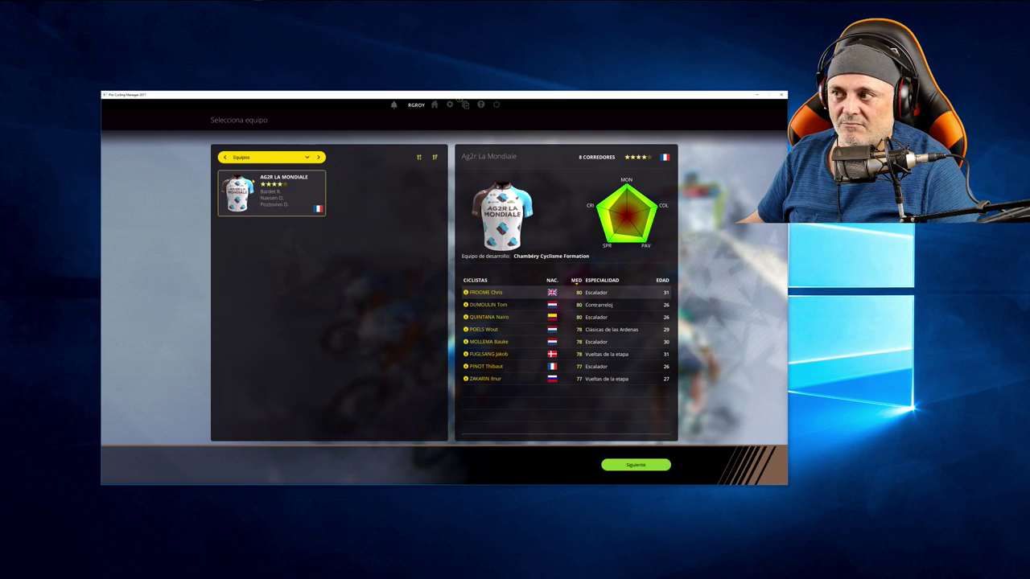